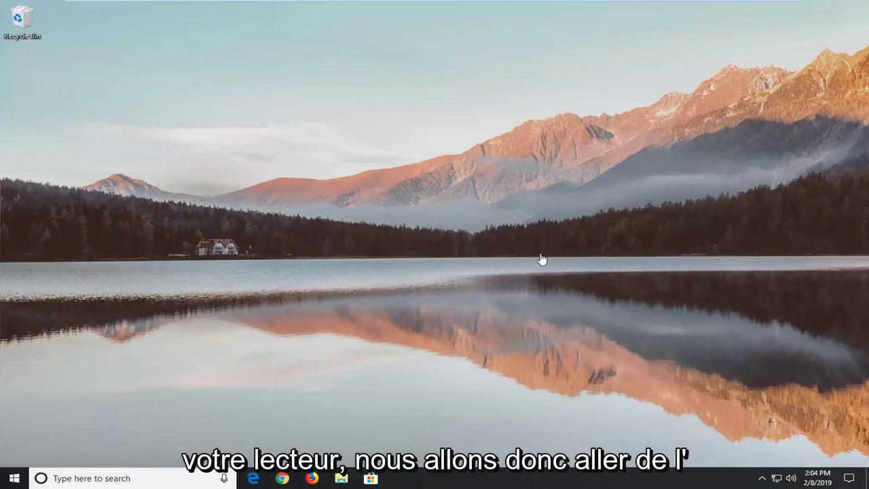
pyautogui.click(15, 479)
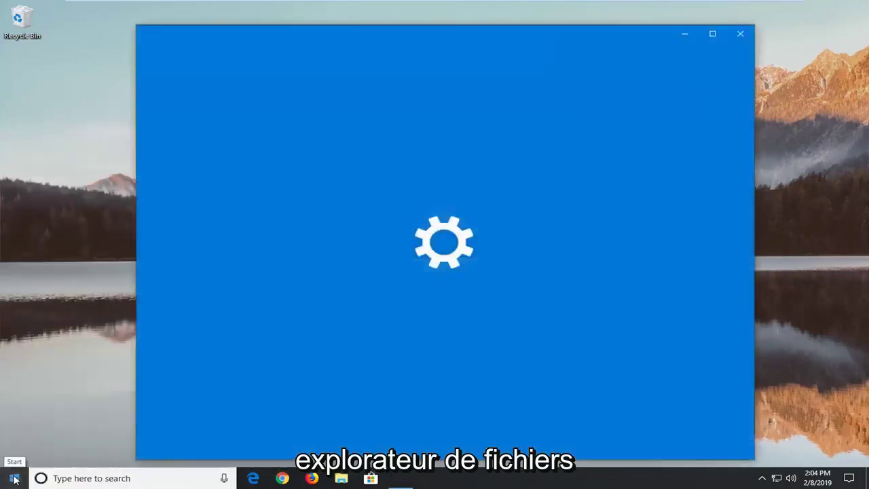
pyautogui.press('super')
pyautogui.click(750, 36)
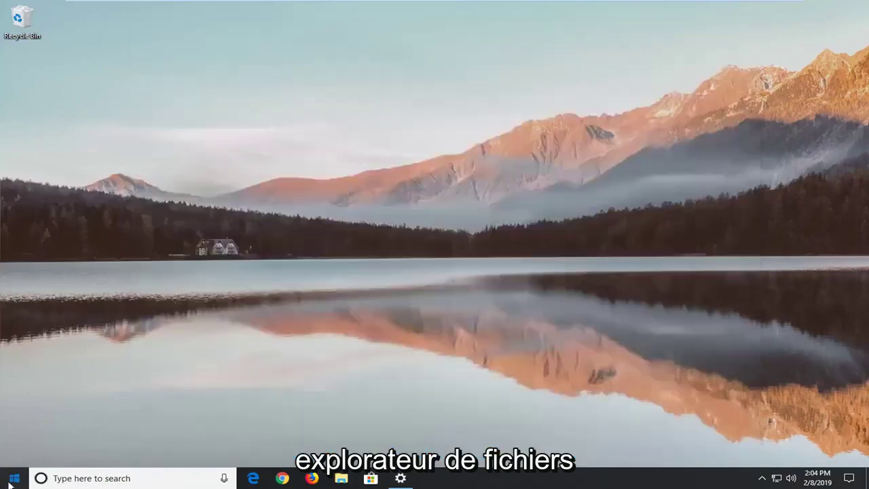
# Step: Search for "file explorer", open File Explorer and go to This PC
pyautogui.click(4, 482)
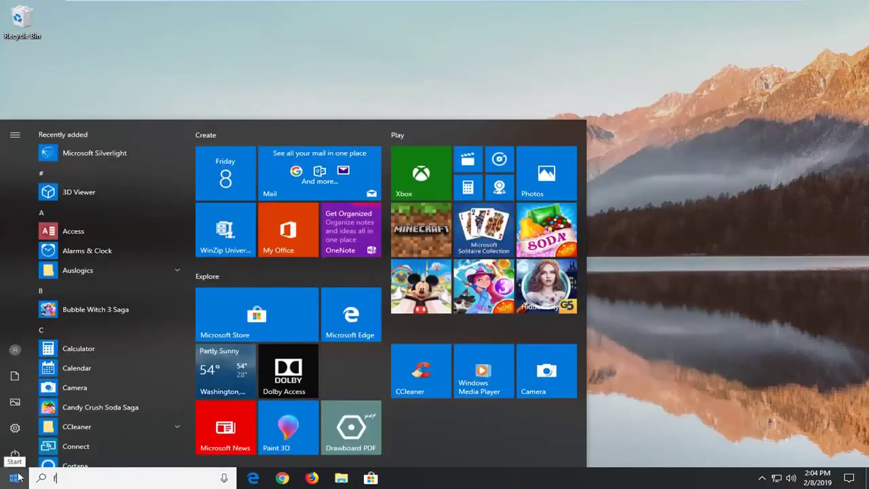
pyautogui.write('file explorer')
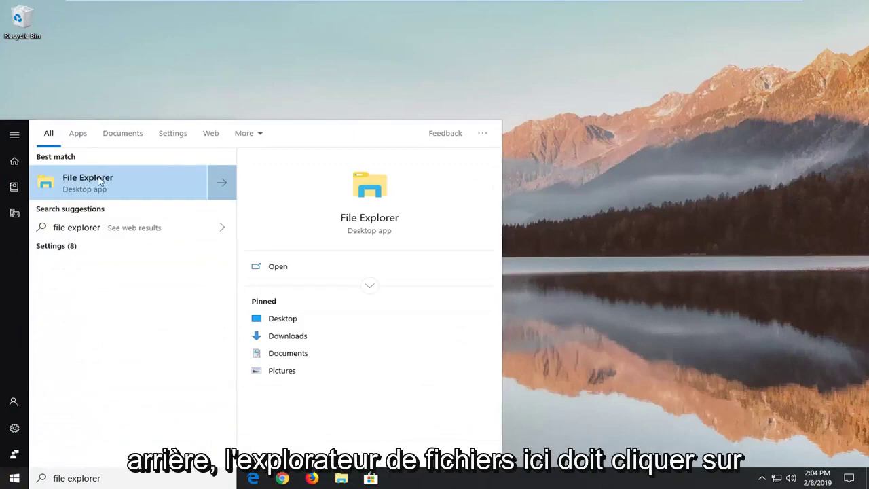
pyautogui.click(99, 180)
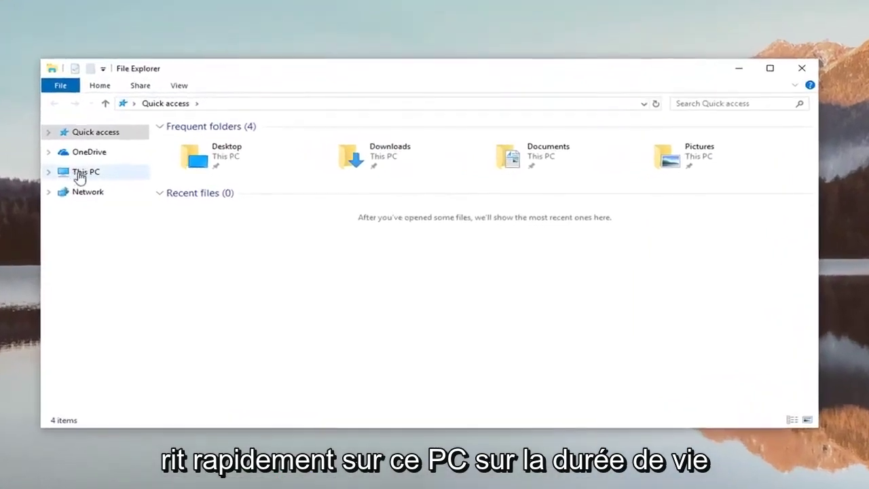
pyautogui.click(78, 173)
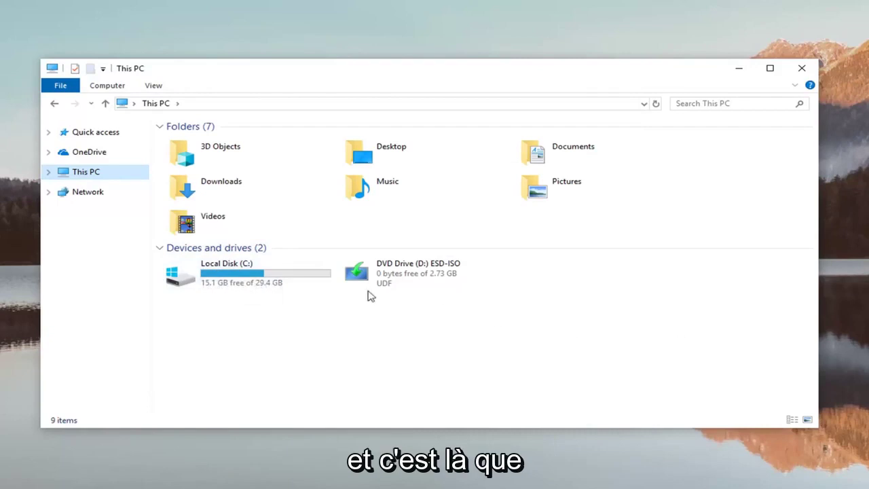
# Step: Open the properties of Local Disk (C:) and bring up its advanced security settings
pyautogui.click(235, 272)
pyautogui.rightClick(235, 273)
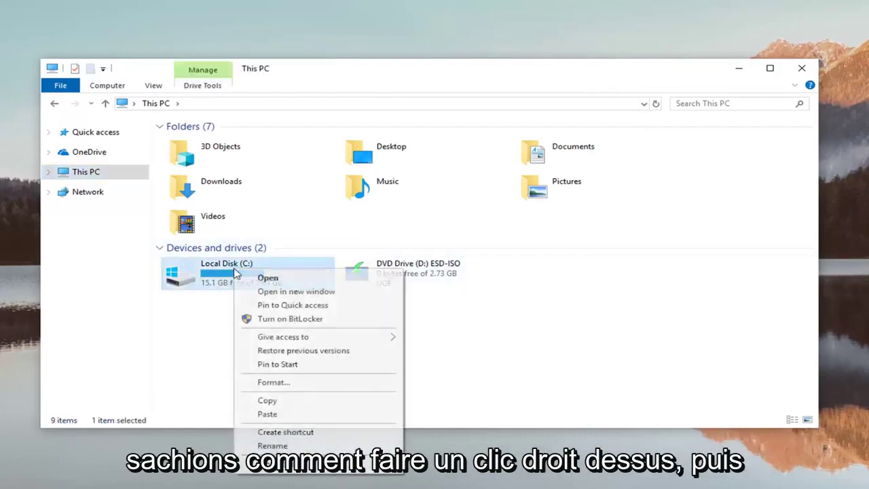
pyautogui.click(264, 463)
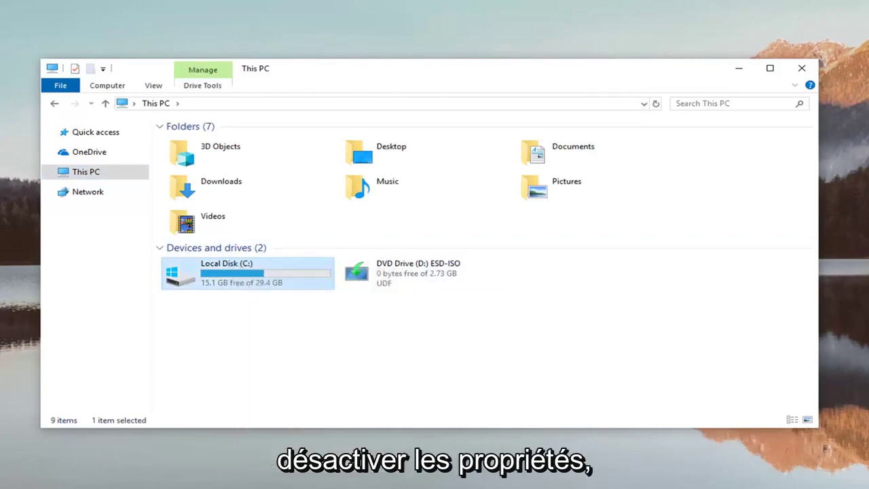
pyautogui.moveTo(405, 202); pyautogui.dragTo(474, 92)
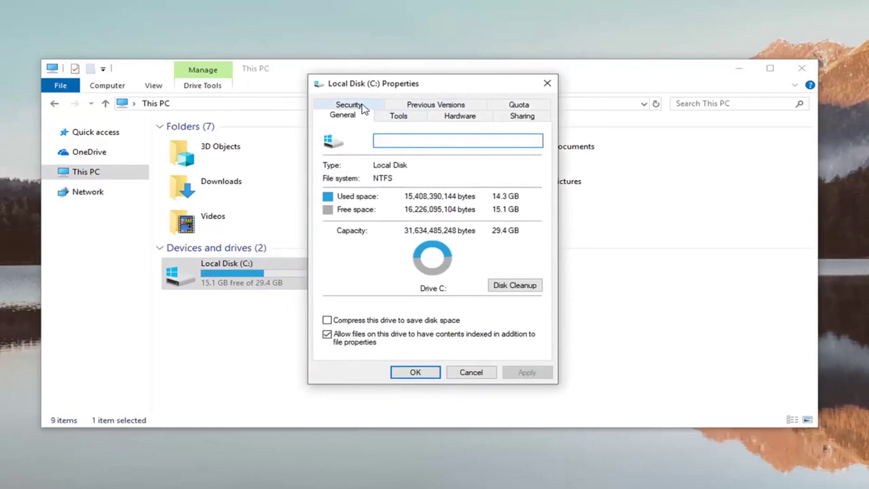
pyautogui.click(348, 106)
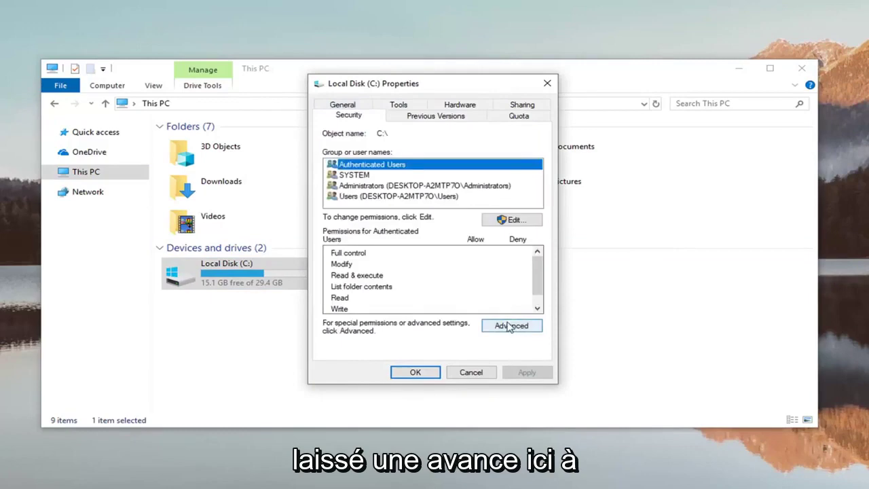
pyautogui.click(510, 326)
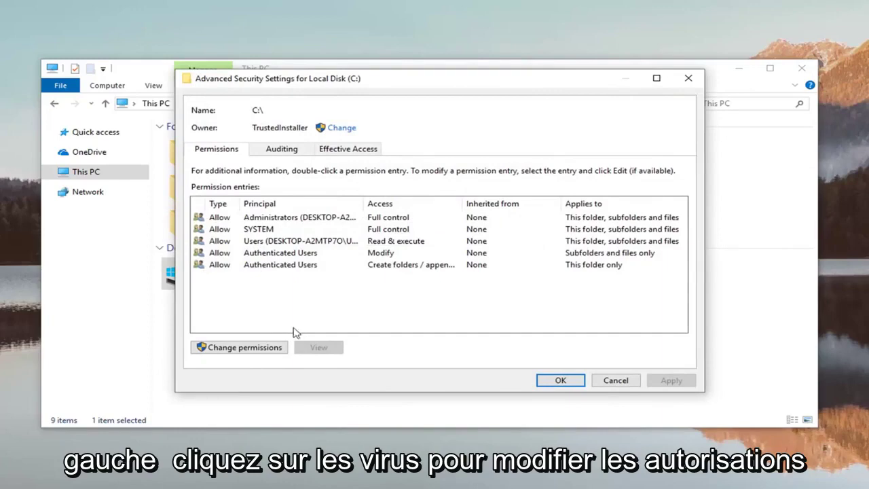
# Step: Unlock permission changes for the C: drive and start a new permission entry, opening the selection of its principal
pyautogui.click(243, 350)
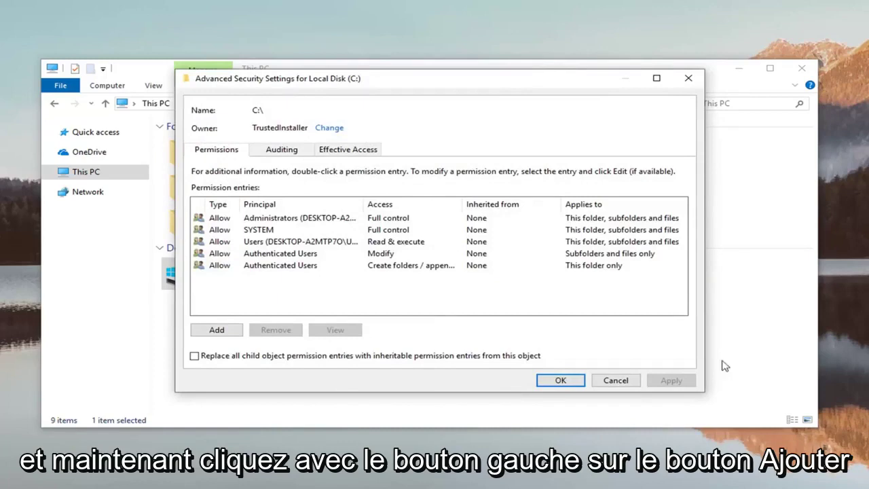
pyautogui.click(216, 330)
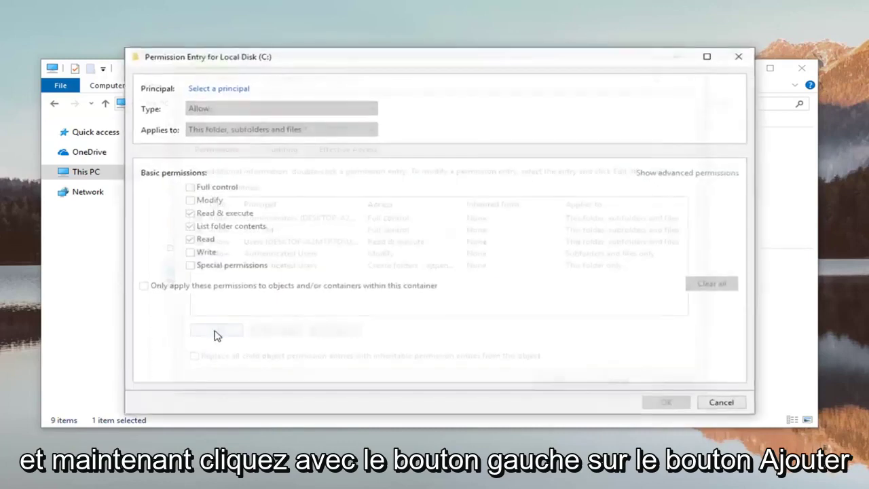
pyautogui.click(229, 89)
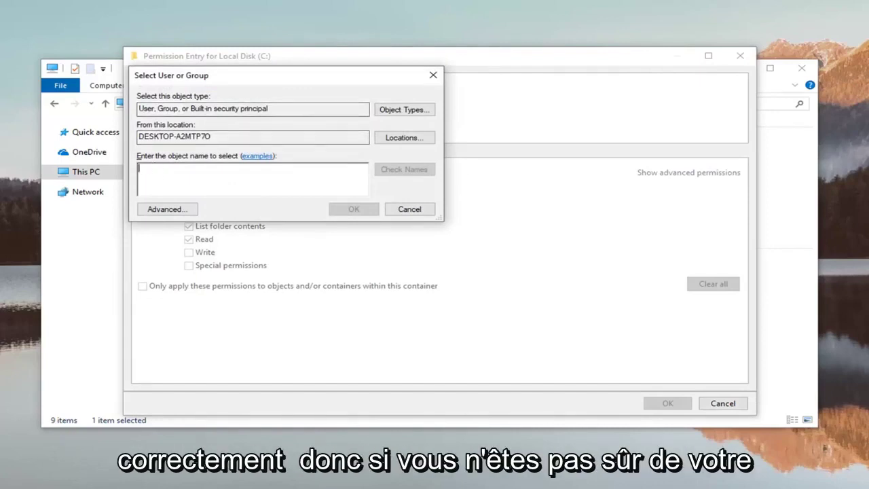
# Step: Search for "file explorer" and open a second File Explorer window
pyautogui.click(15, 479)
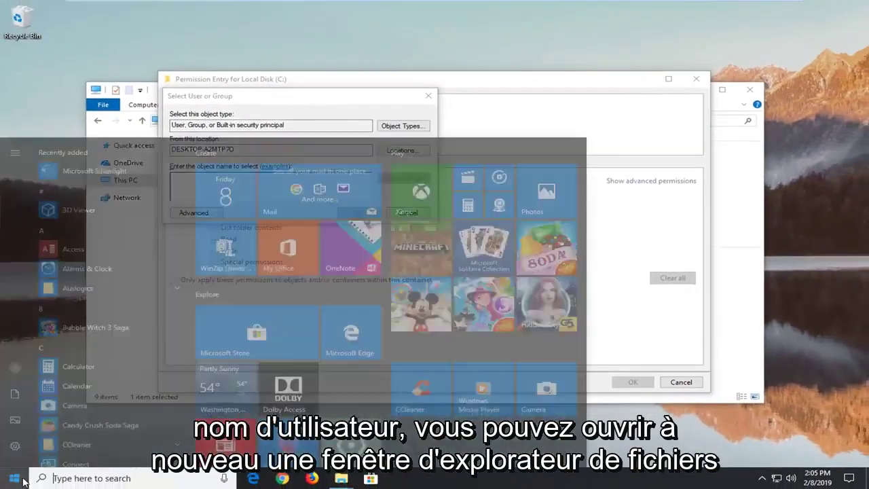
pyautogui.write('fiole')
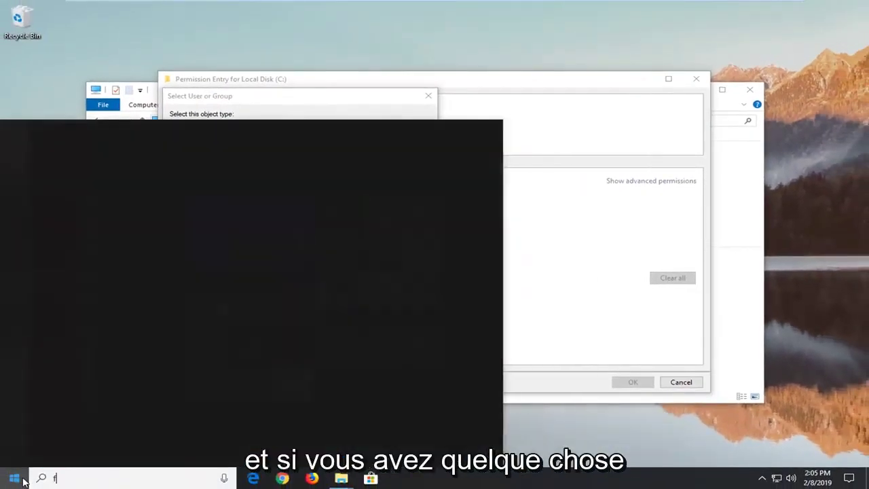
pyautogui.press('BackSpace')
pyautogui.press('BackSpace')
pyautogui.press('BackSpace')
pyautogui.press('BackSpace')
pyautogui.write('ile ex')
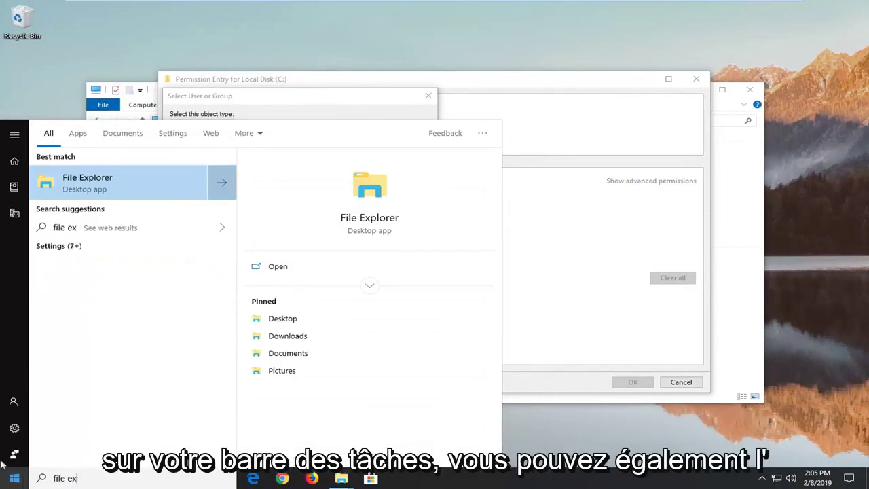
pyautogui.write('plorer')
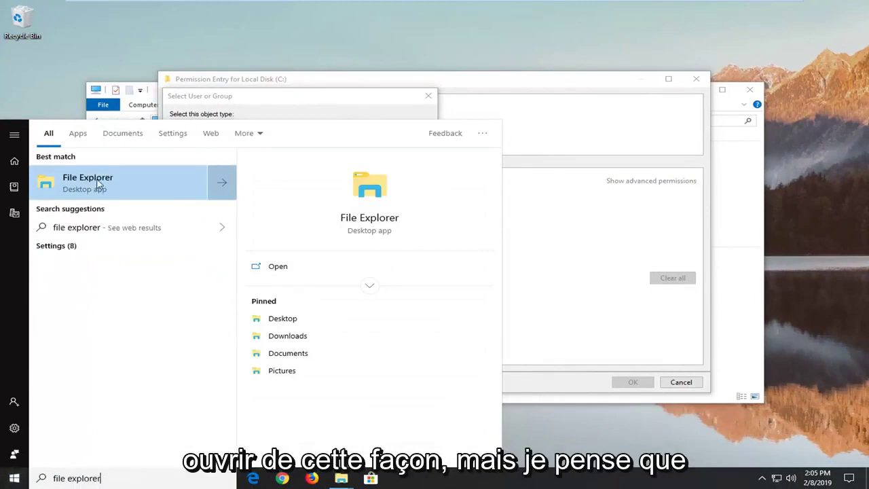
pyautogui.click(97, 184)
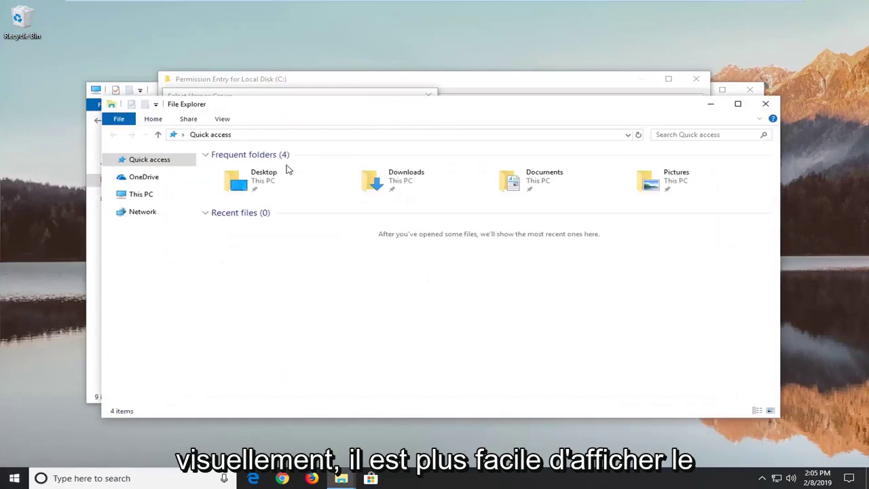
# Step: Look up the account's folder name in the Users folder on Local Disk (C:), and close that File Explorer window
pyautogui.click(143, 195)
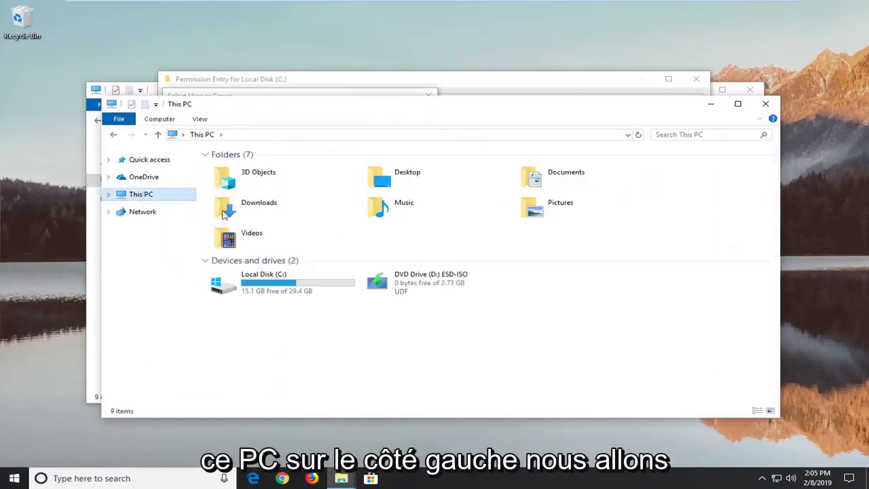
pyautogui.doubleClick(254, 285)
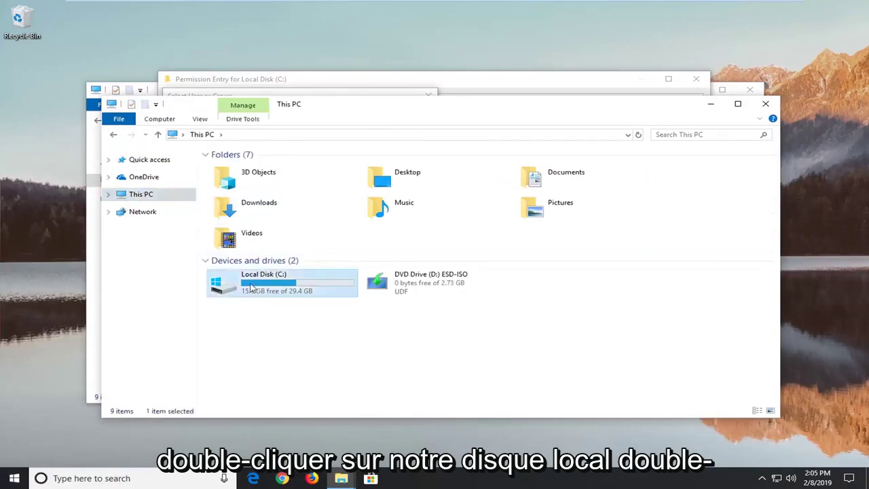
pyautogui.doubleClick(231, 202)
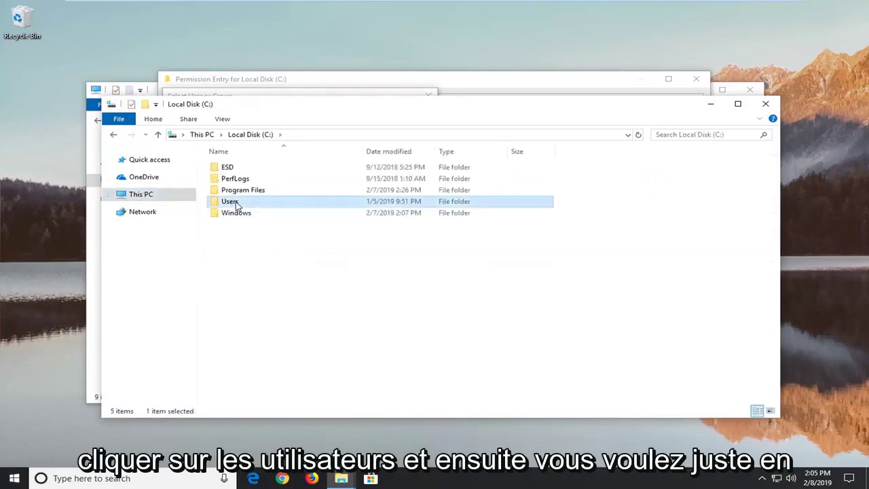
pyautogui.click(239, 170)
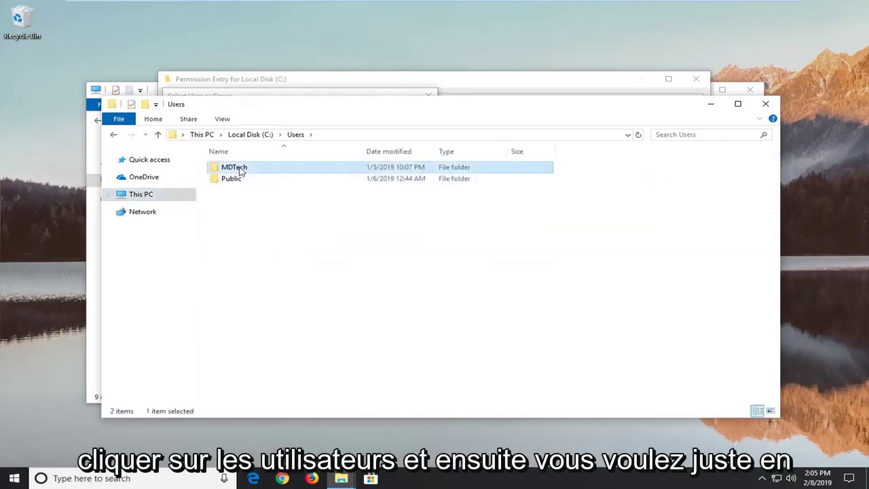
pyautogui.click(765, 104)
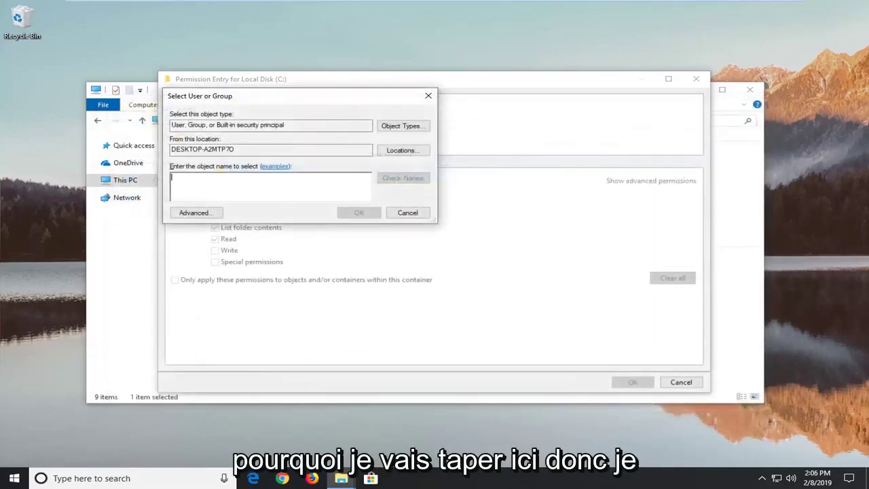
# Step: Add an Allow entry for the principal MDTech with Full control, applied to this folder, subfolders and files
pyautogui.write('MDTech')
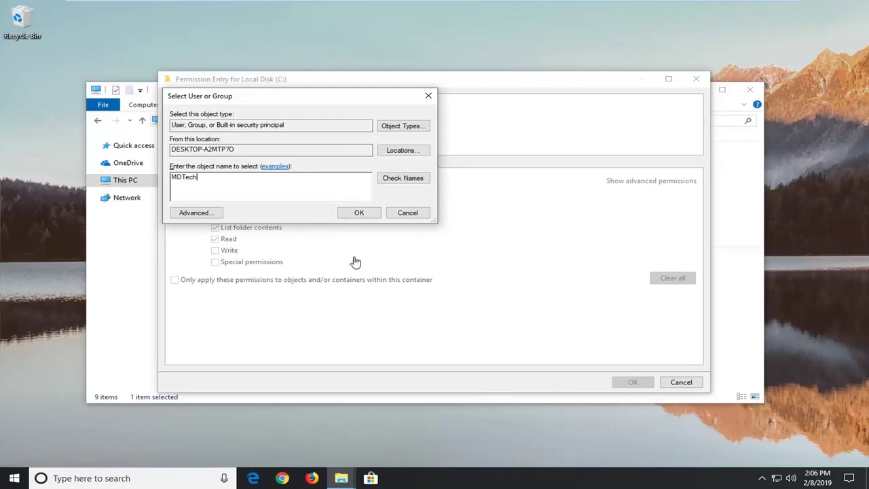
pyautogui.click(350, 215)
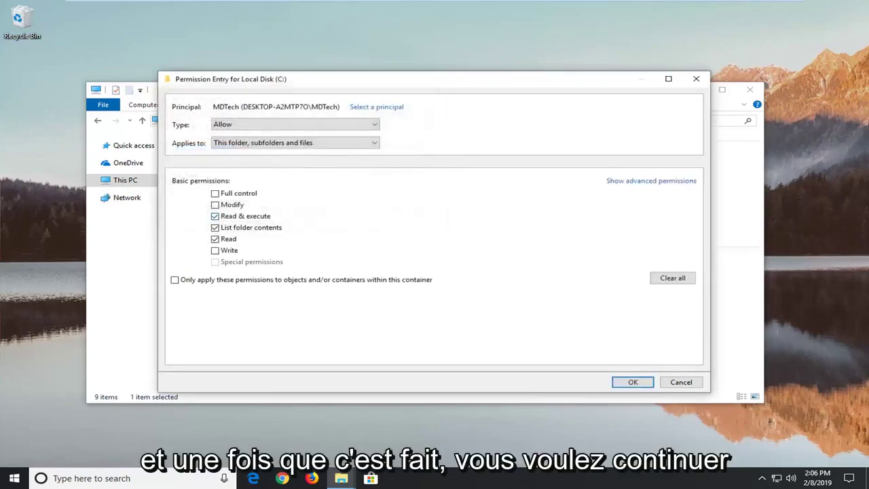
pyautogui.click(252, 126)
pyautogui.click(252, 135)
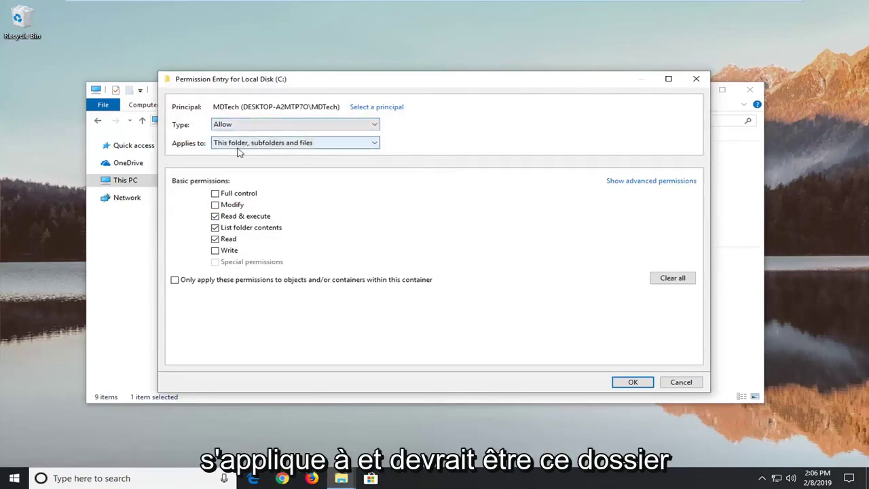
pyautogui.click(275, 145)
pyautogui.click(275, 147)
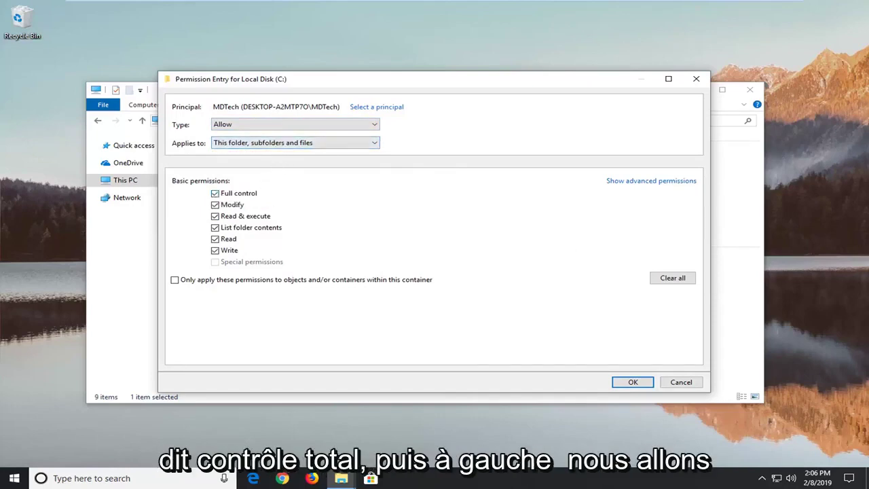
pyautogui.click(632, 382)
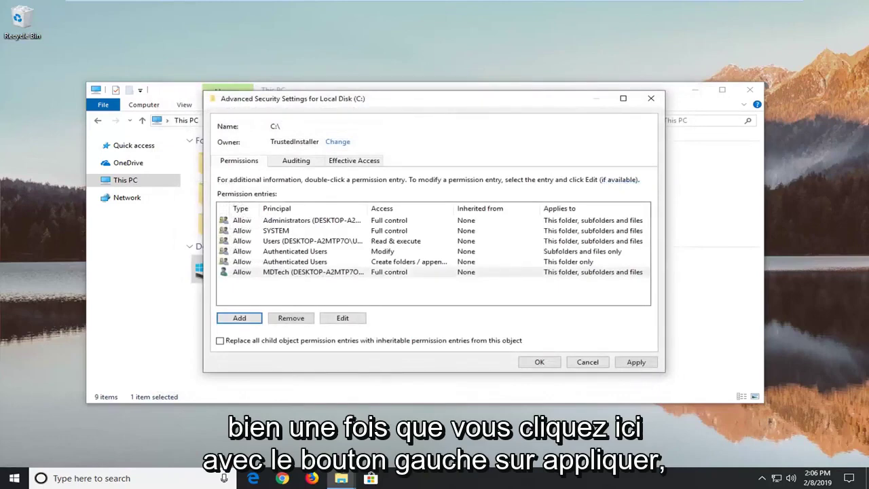
# Step: Apply the new permissions to the C: drive, accepting the root directory change and continuing past each file that cannot be updated
pyautogui.click(634, 362)
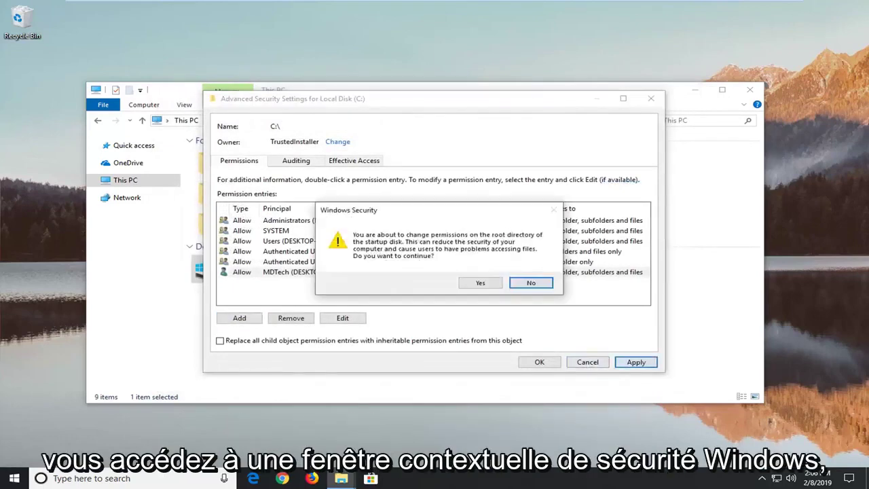
pyautogui.click(480, 283)
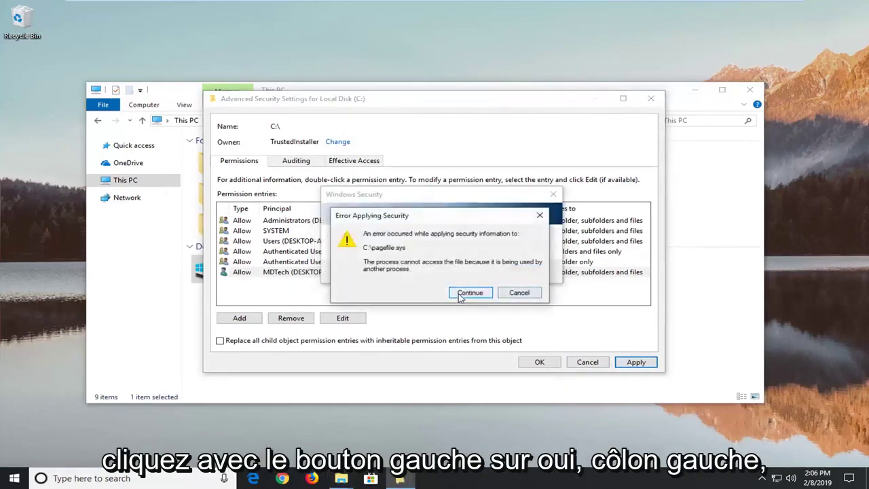
pyautogui.click(464, 296)
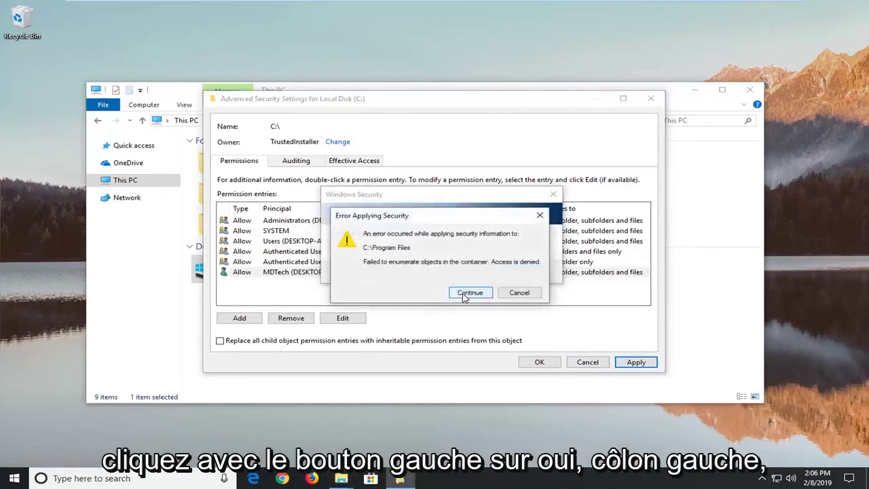
pyautogui.click(463, 297)
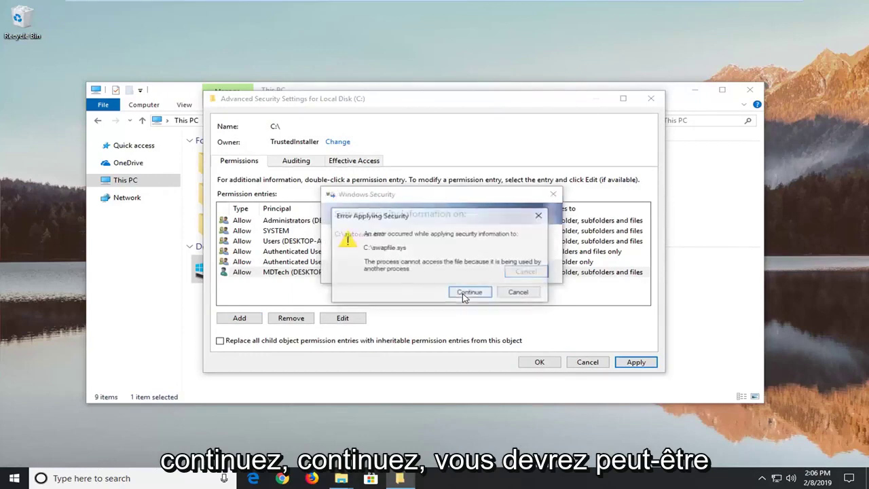
pyautogui.click(469, 292)
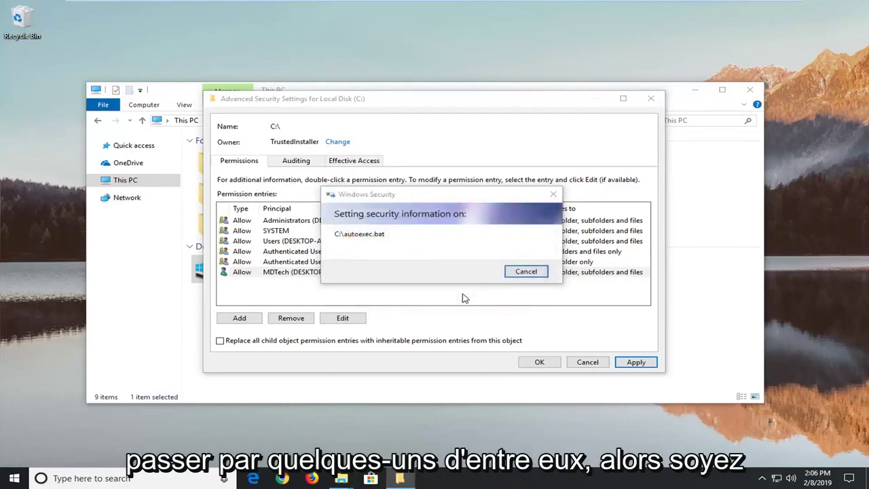
pyautogui.click(466, 295)
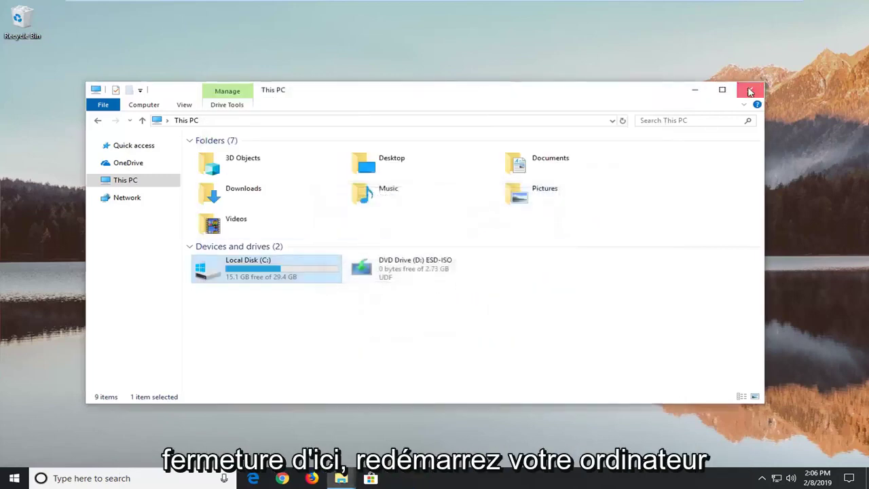
# Step: Close the This PC window and the remaining Local Disk (C:) security and properties dialogs
pyautogui.click(749, 89)
pyautogui.click(650, 99)
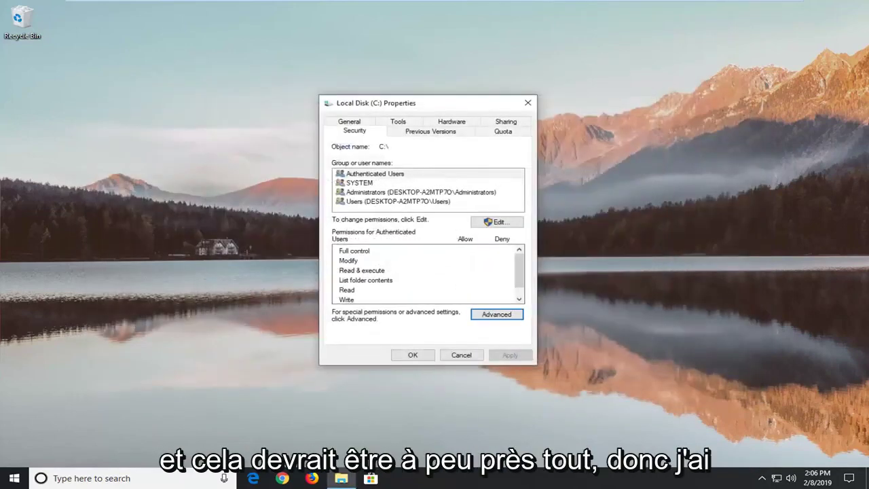
pyautogui.click(527, 103)
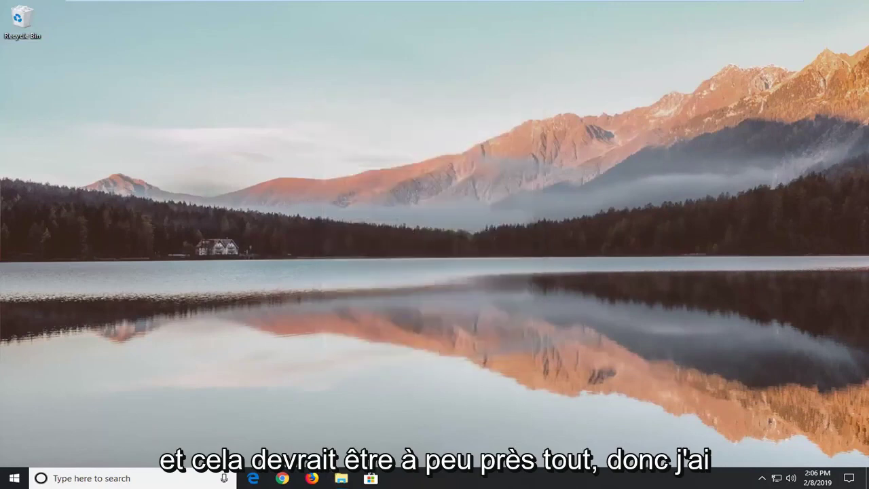